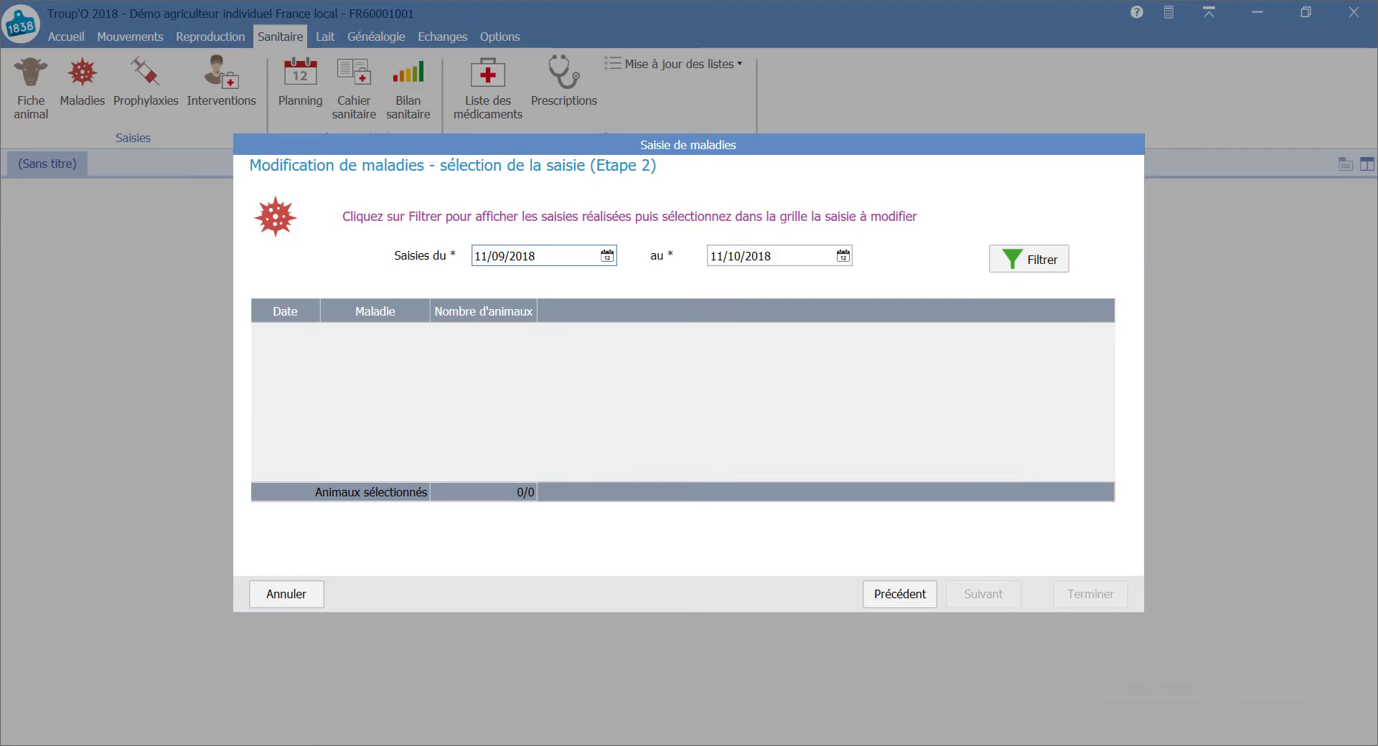
Filter the disease entries from 08/10/2018 to 08/10/2018 and proceed with the Mammite clinique entry.
type("0810")
key("Tab")
type("08")
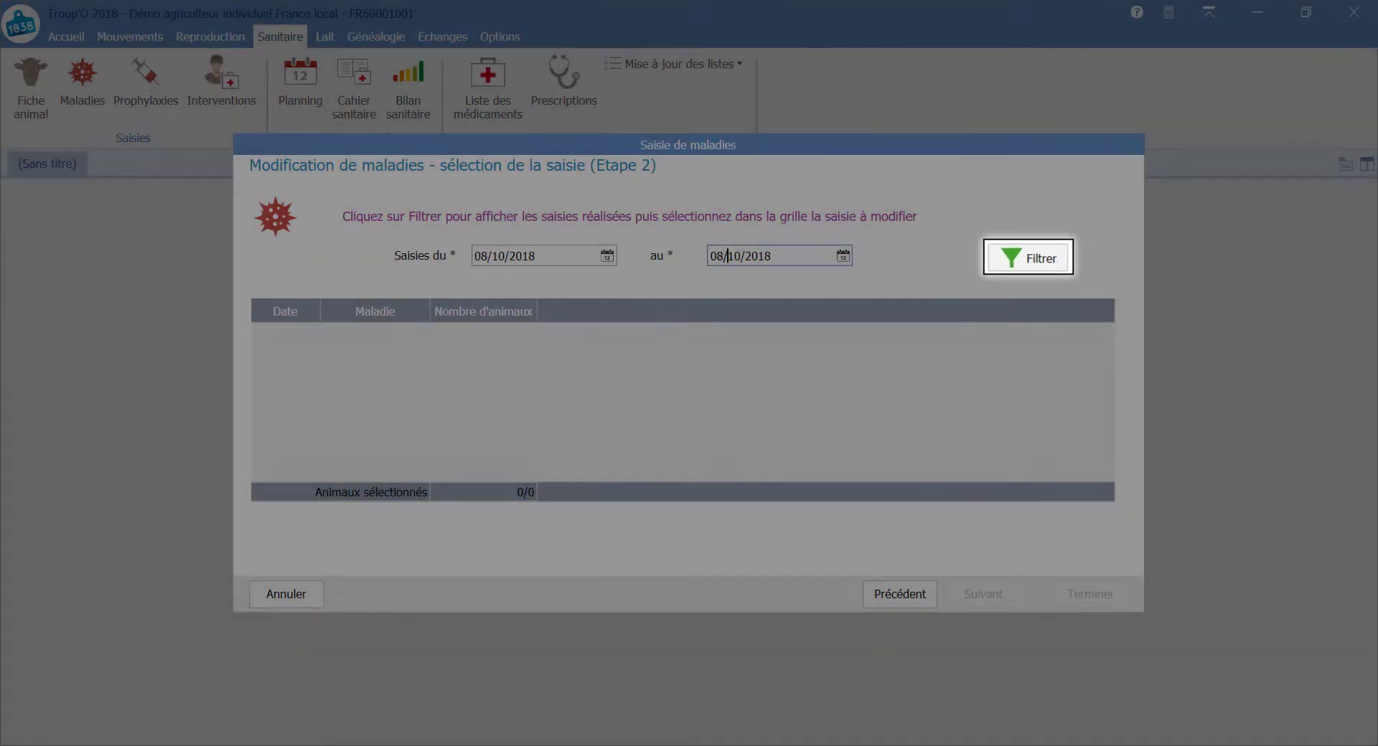
left_click(1029, 259)
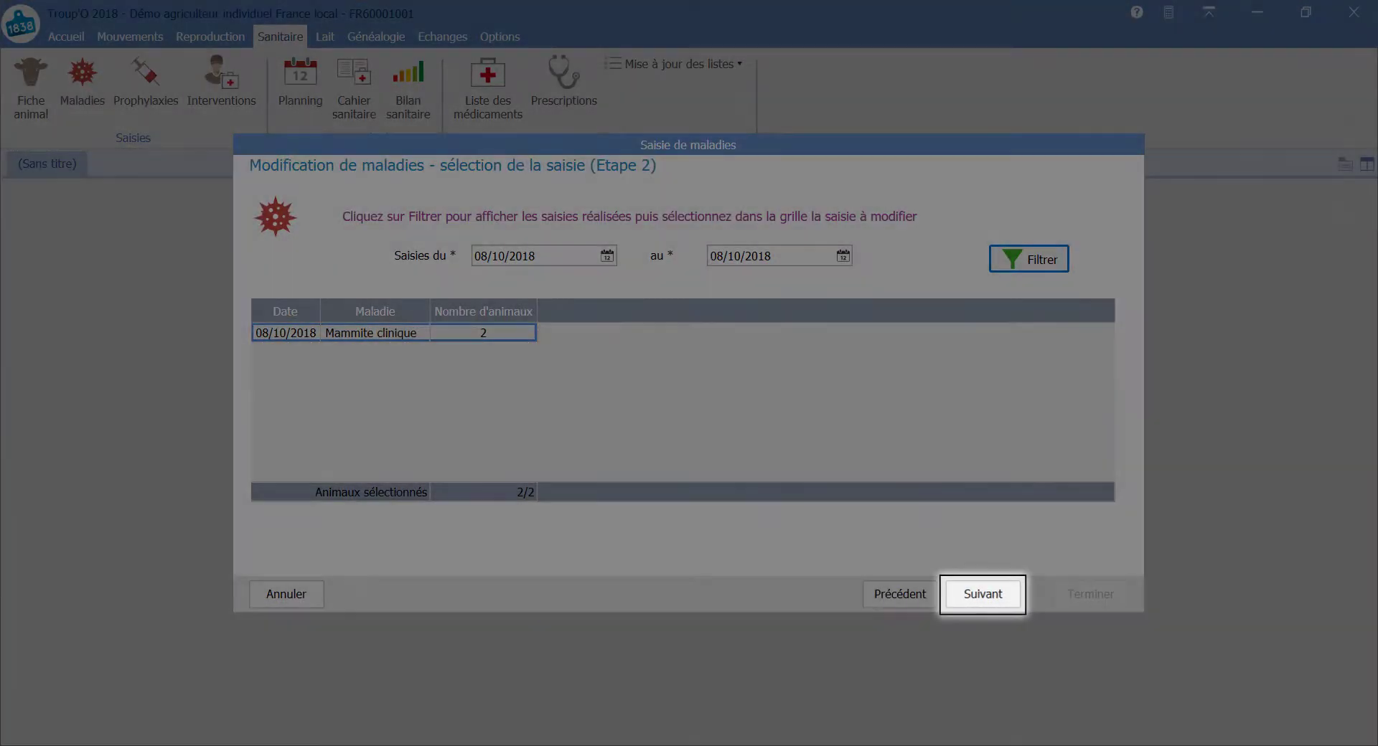
left_click(983, 594)
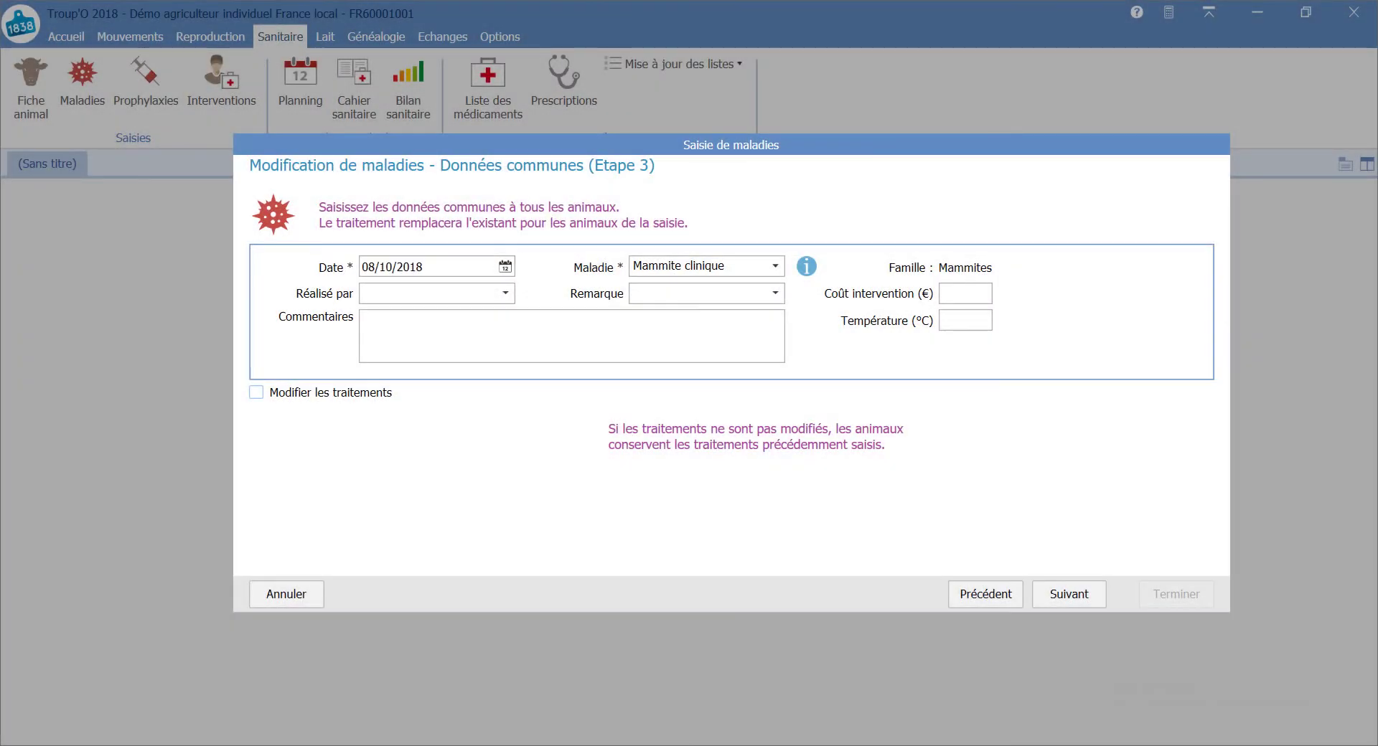
Set the entry's common date to 09/10/2018 and change the disease to Mammites chroniques.
left_click(374, 267)
key("BackSpace")
type("9")
key("Tab")
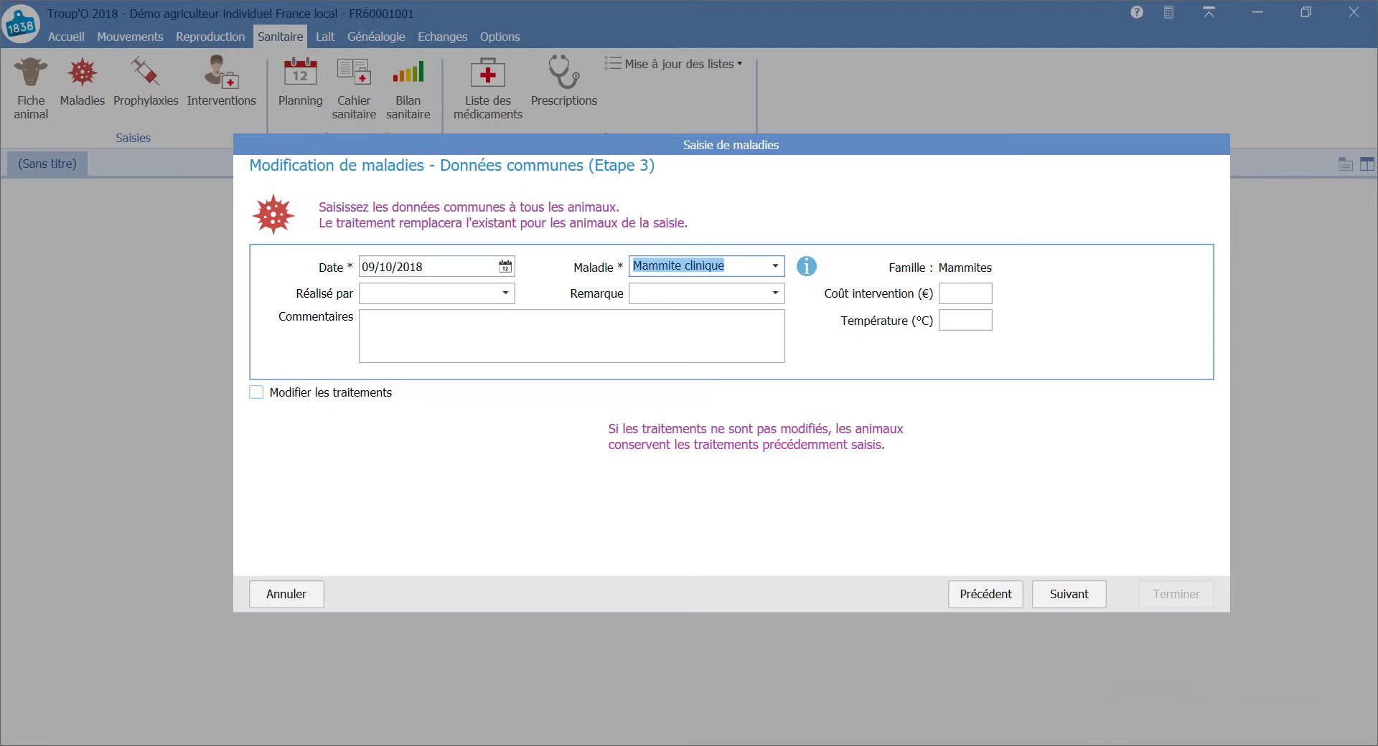
key("BackSpace")
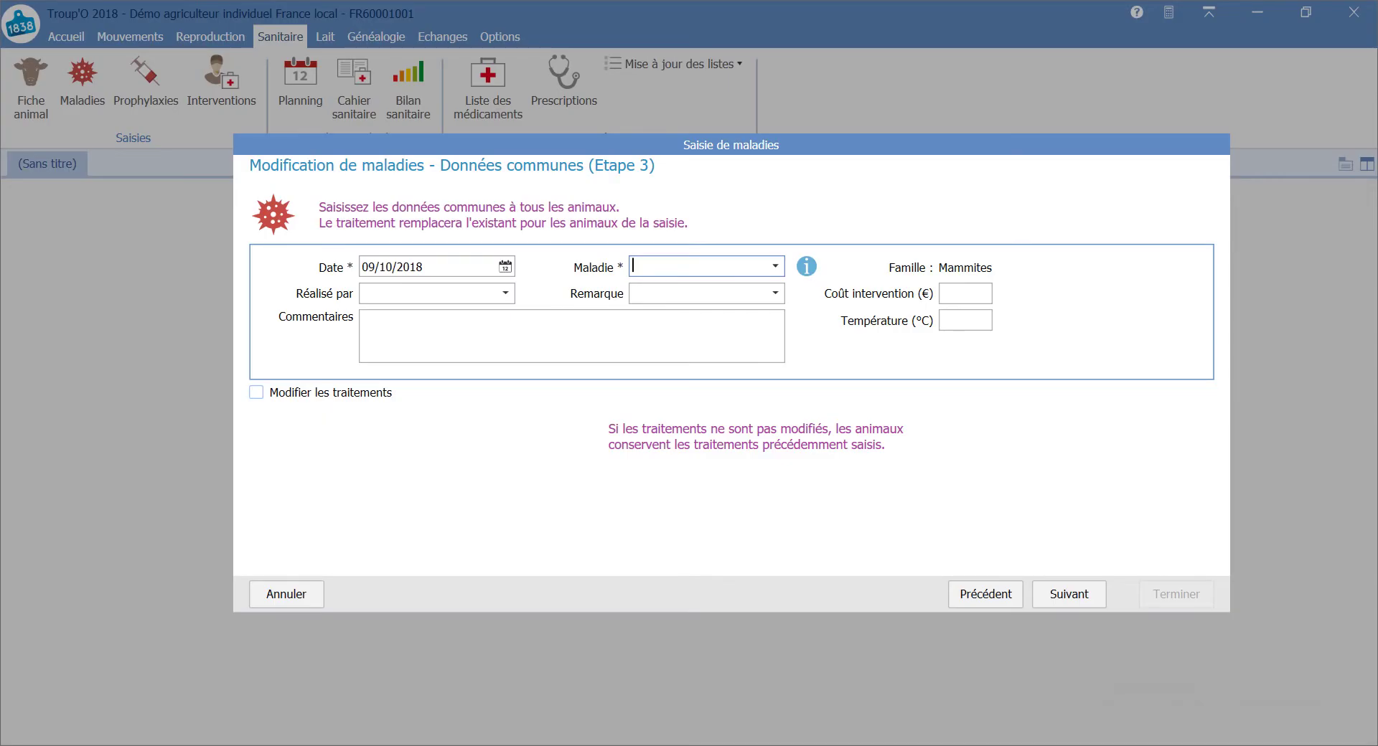
type("Mammites")
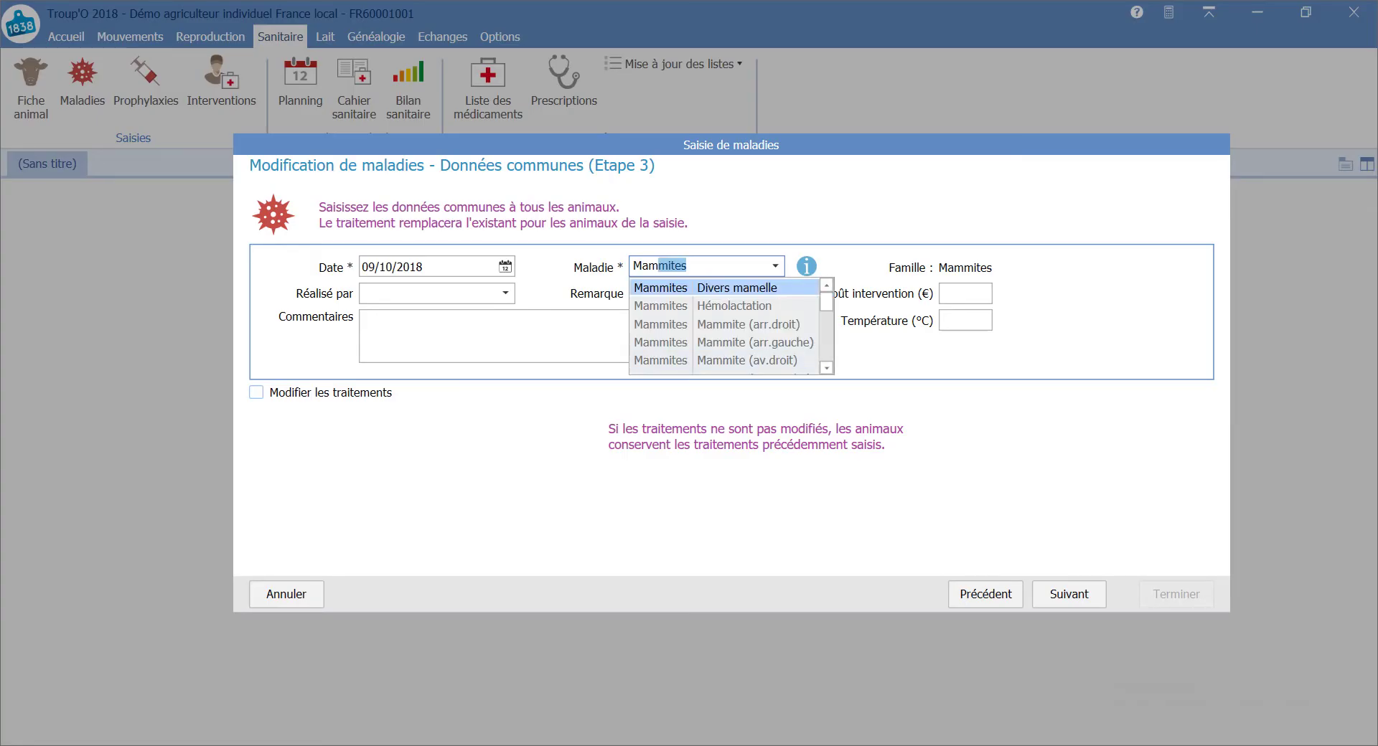
scroll(724, 326, "down", 5)
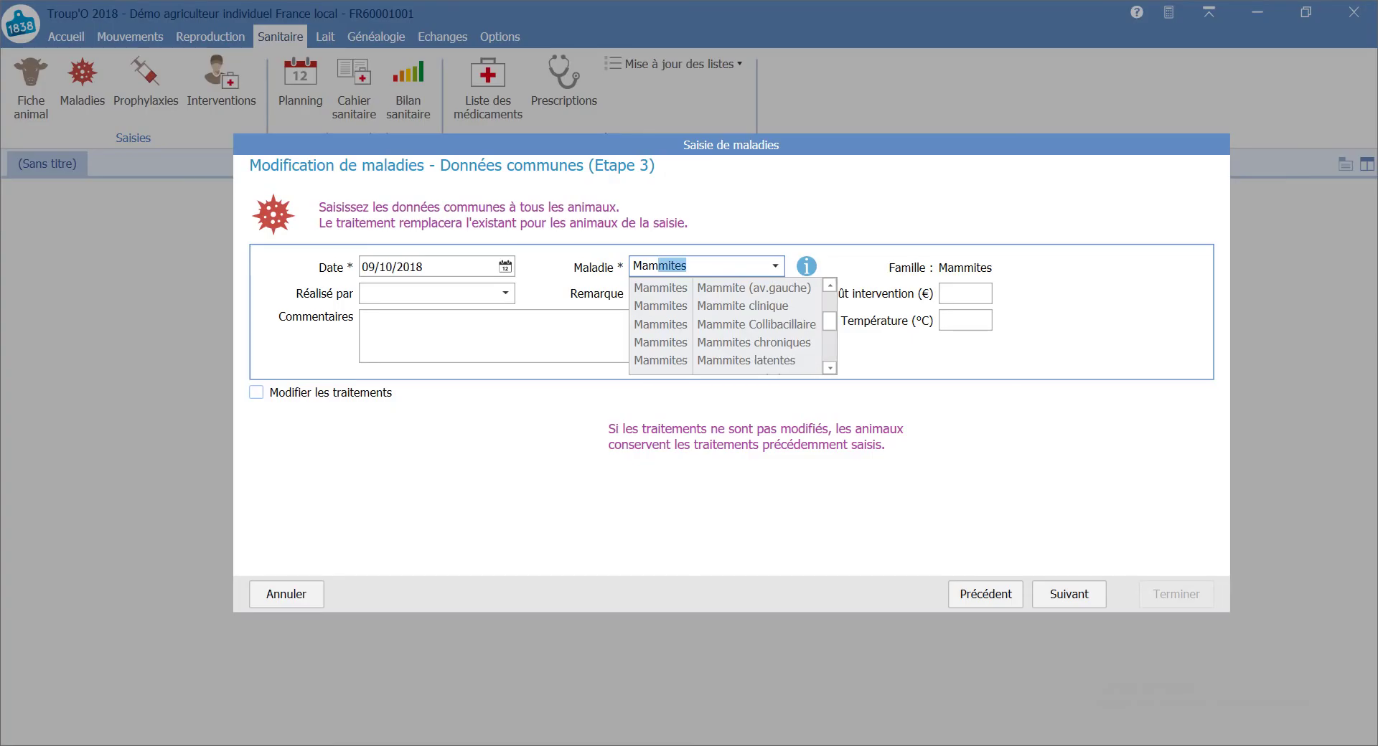
left_click(754, 342)
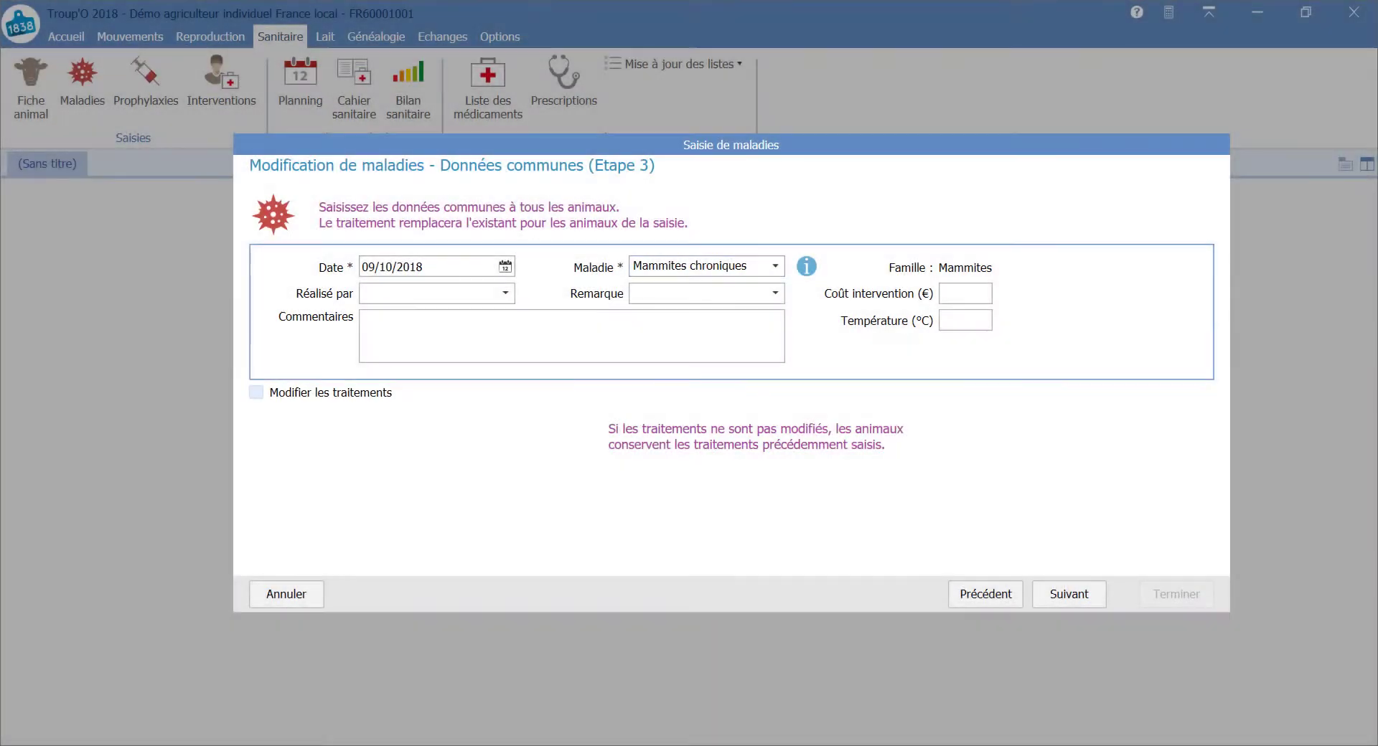
Enable treatment modification and add a treatment line with HOMEOMAMIL SOLUTION INJECTABLE - Boîte de 1 flacon de 100 ml.
left_click(256, 392)
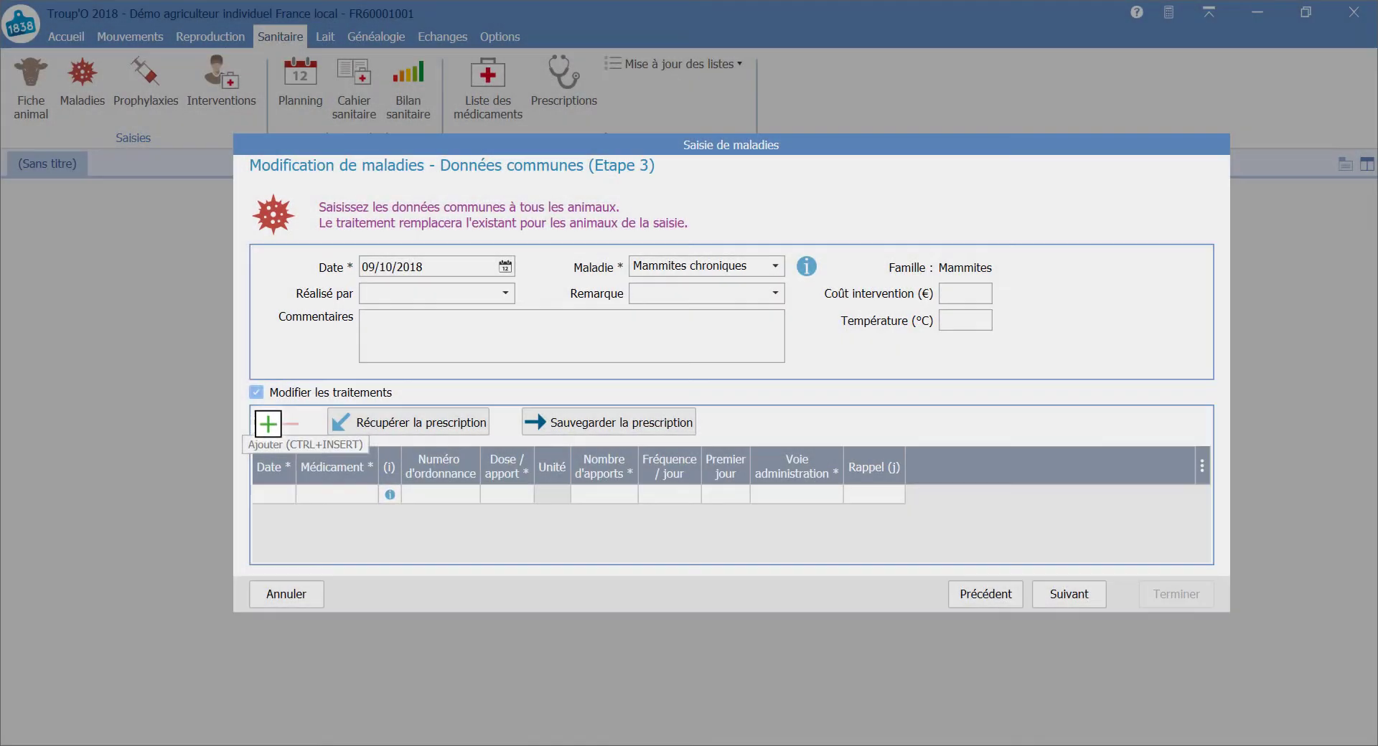
left_click(269, 424)
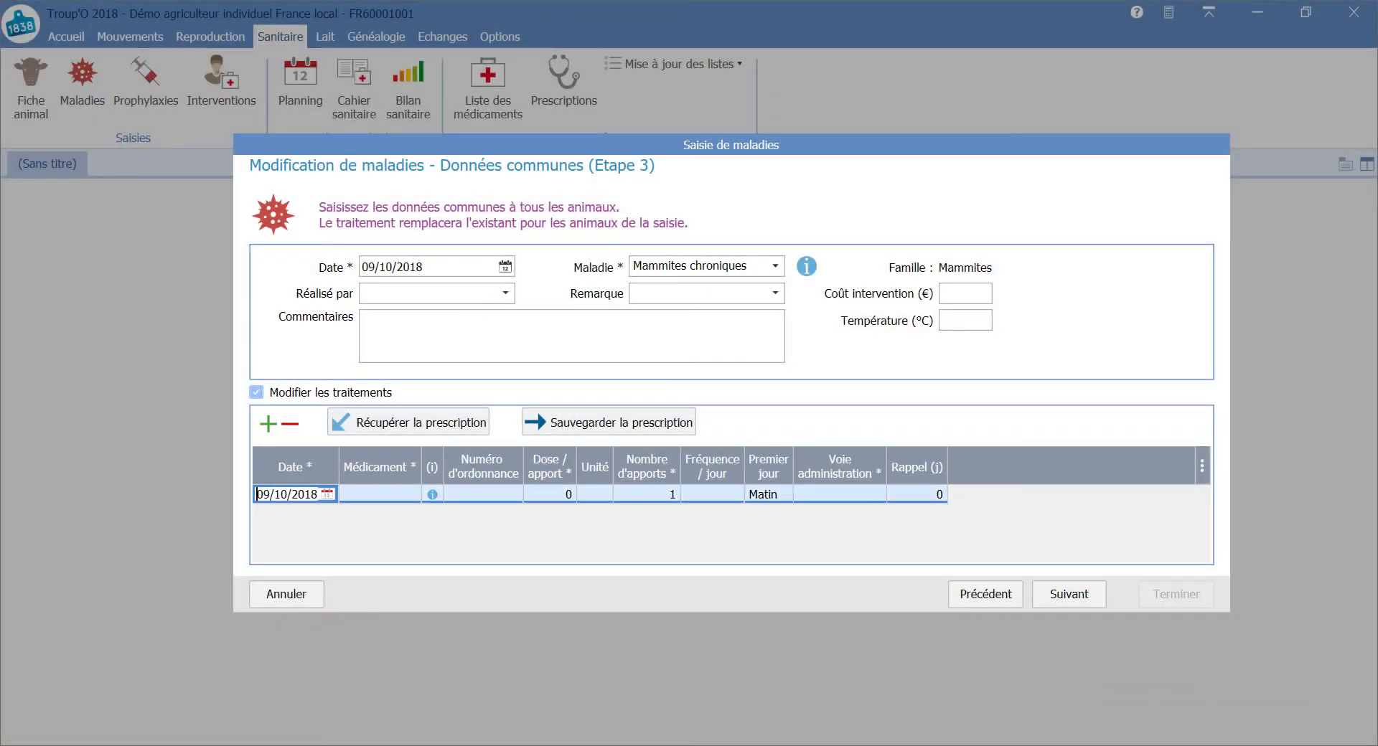
left_click(379, 494)
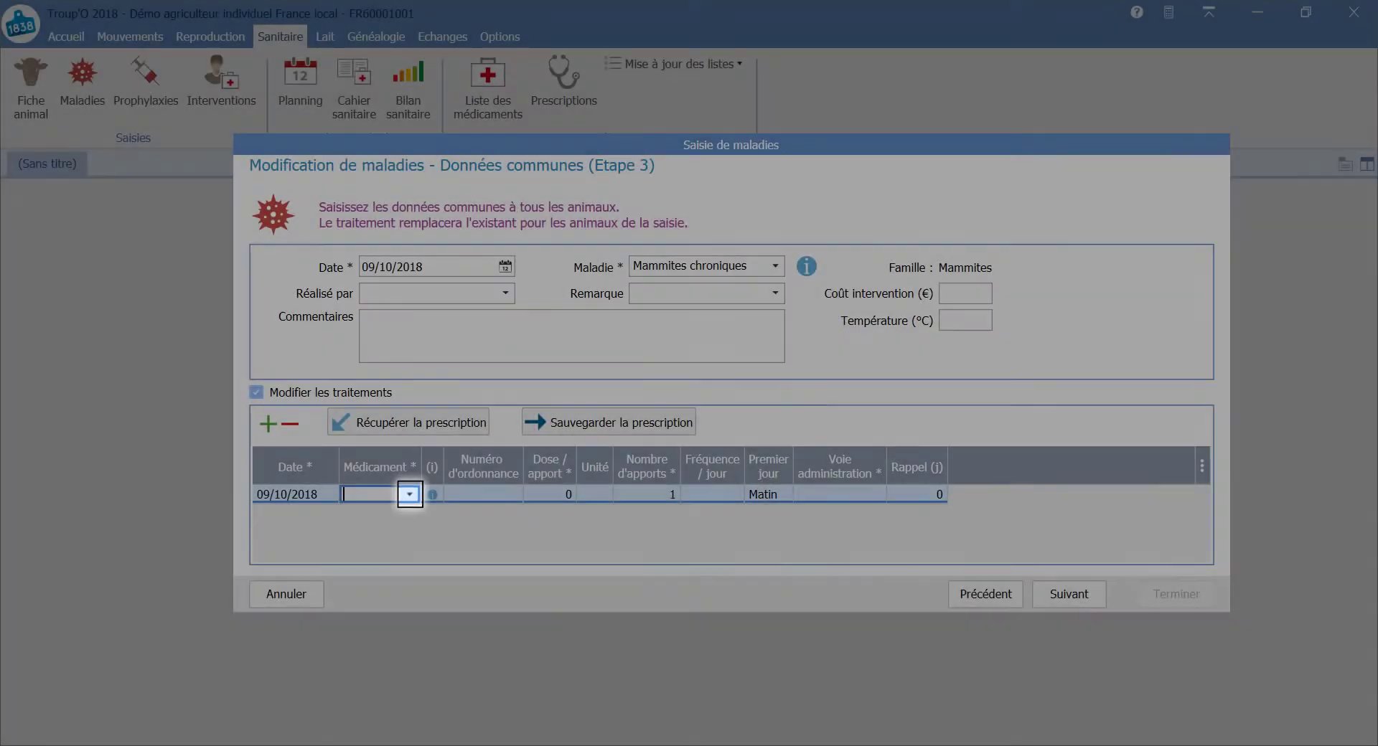
left_click(409, 494)
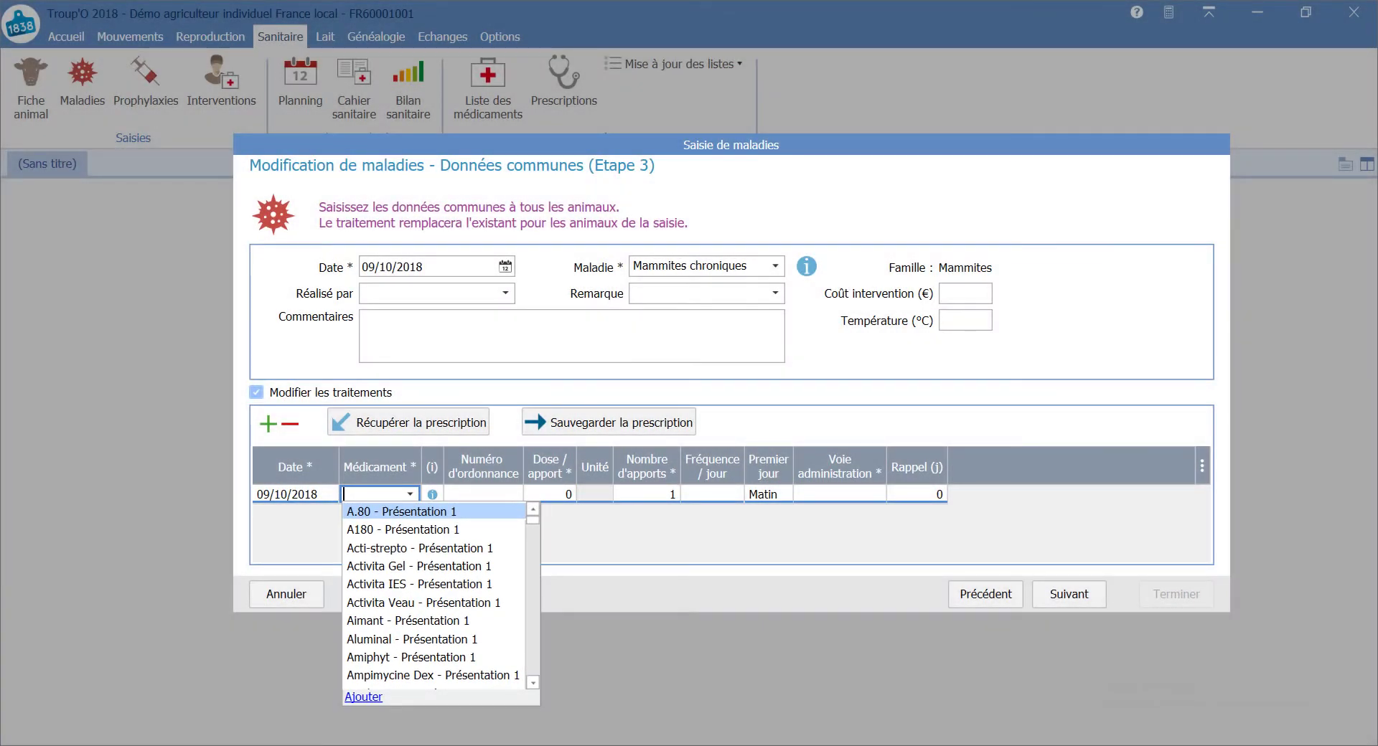
key("Escape")
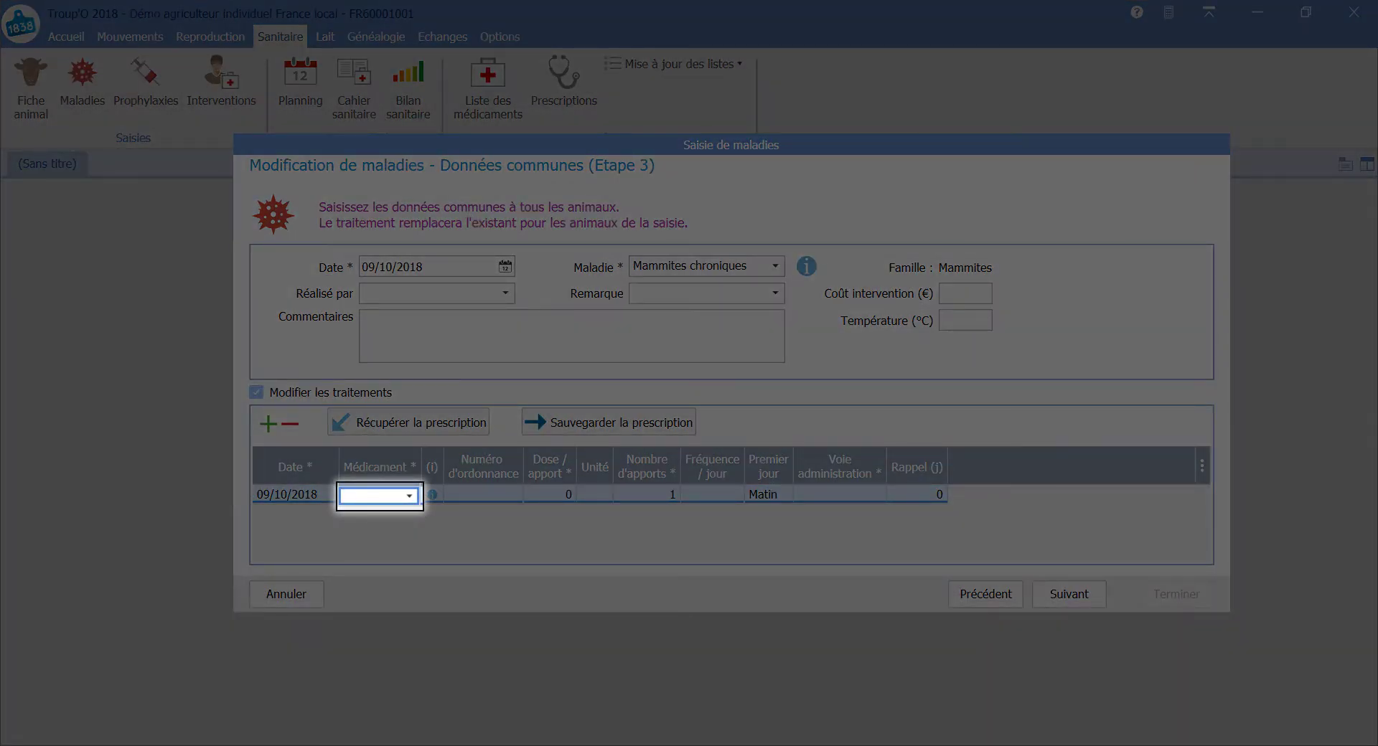
type("ho")
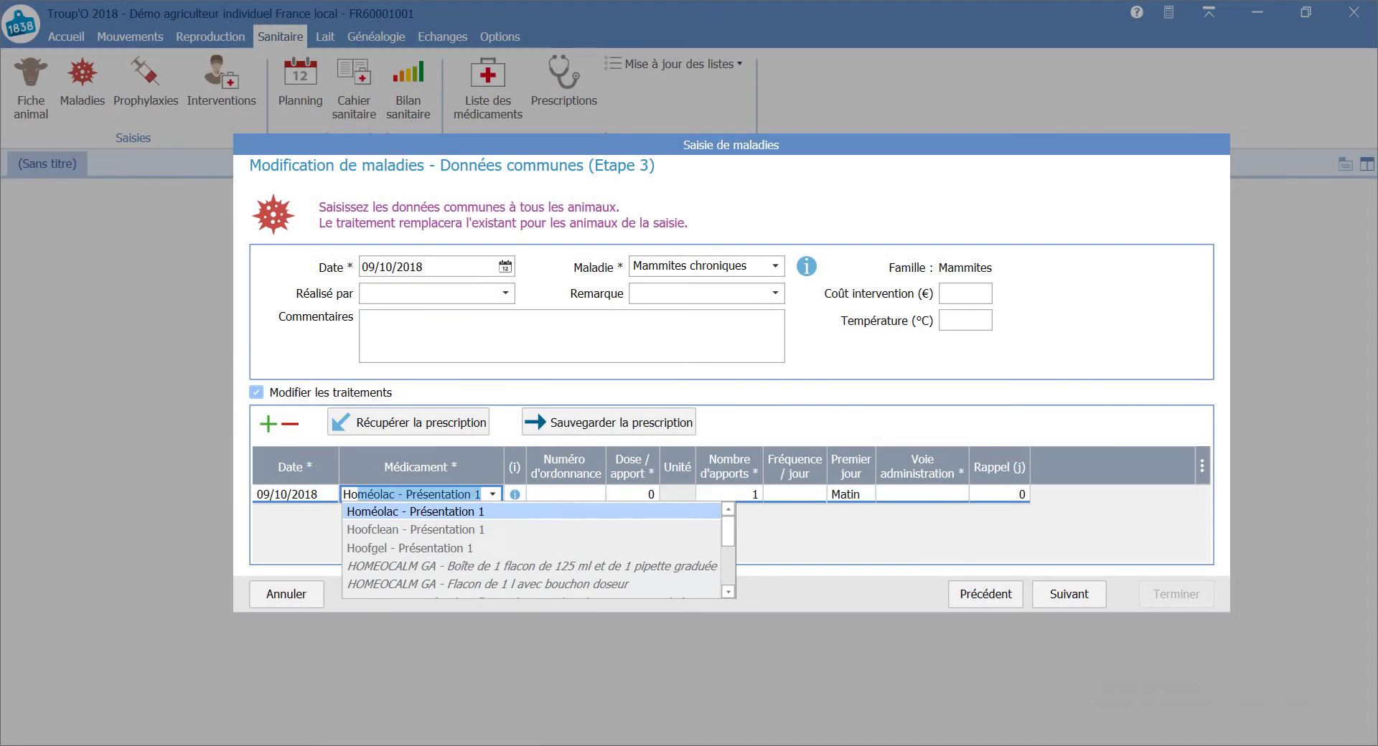
type("meo")
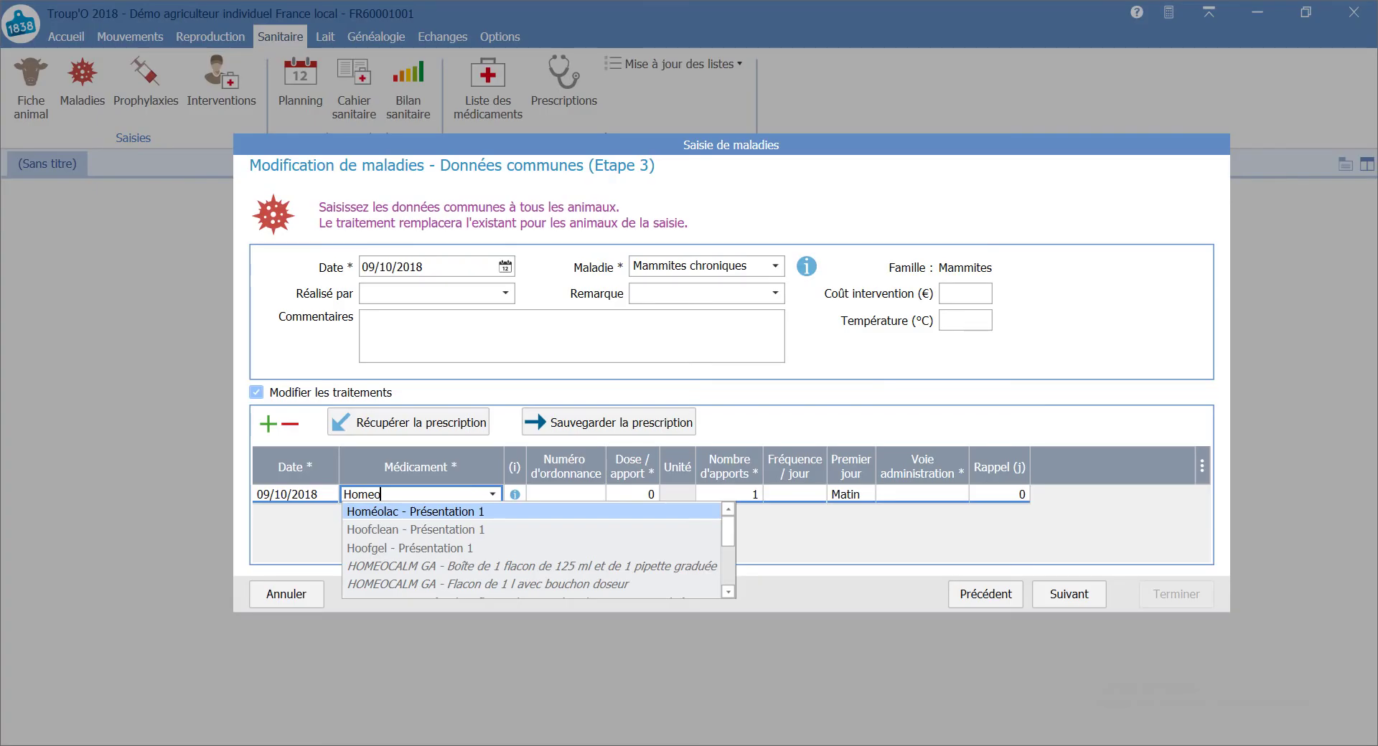
type("mpoules de 5 ml")
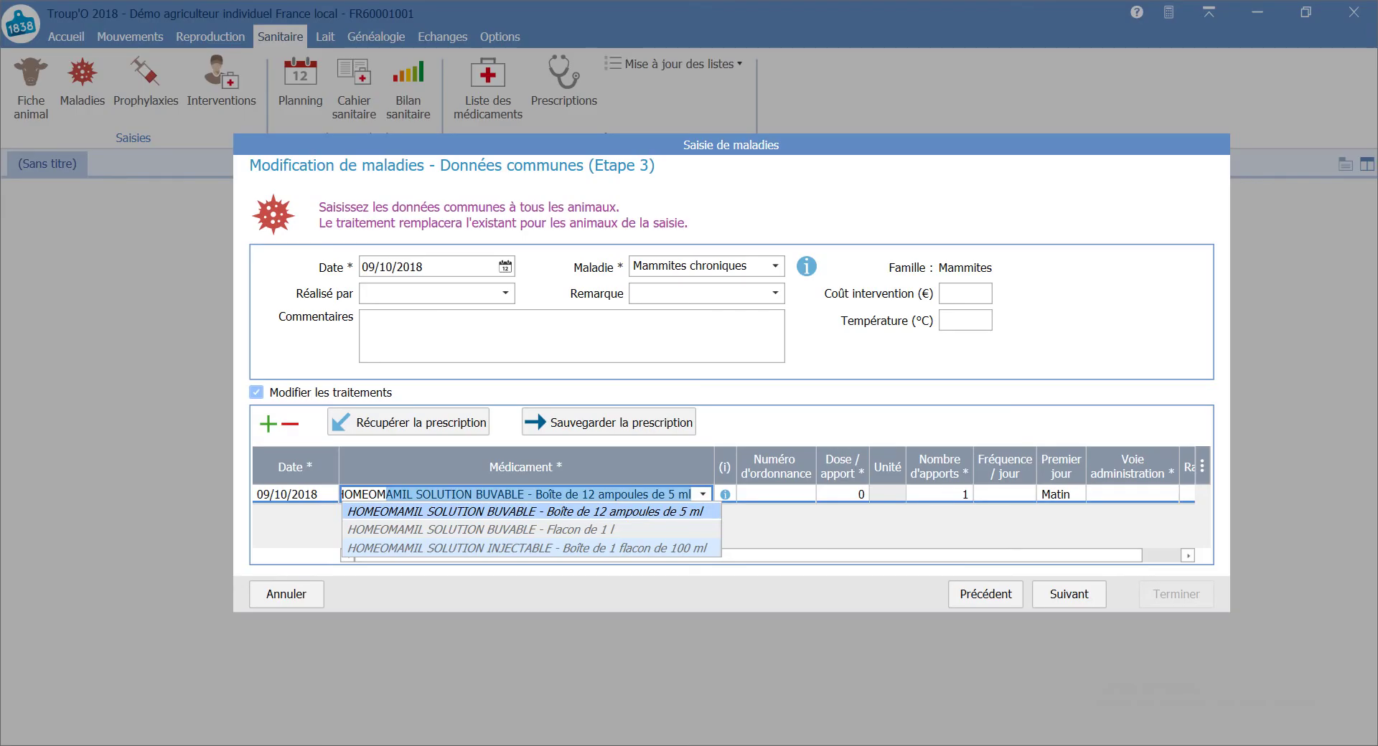
left_click(527, 549)
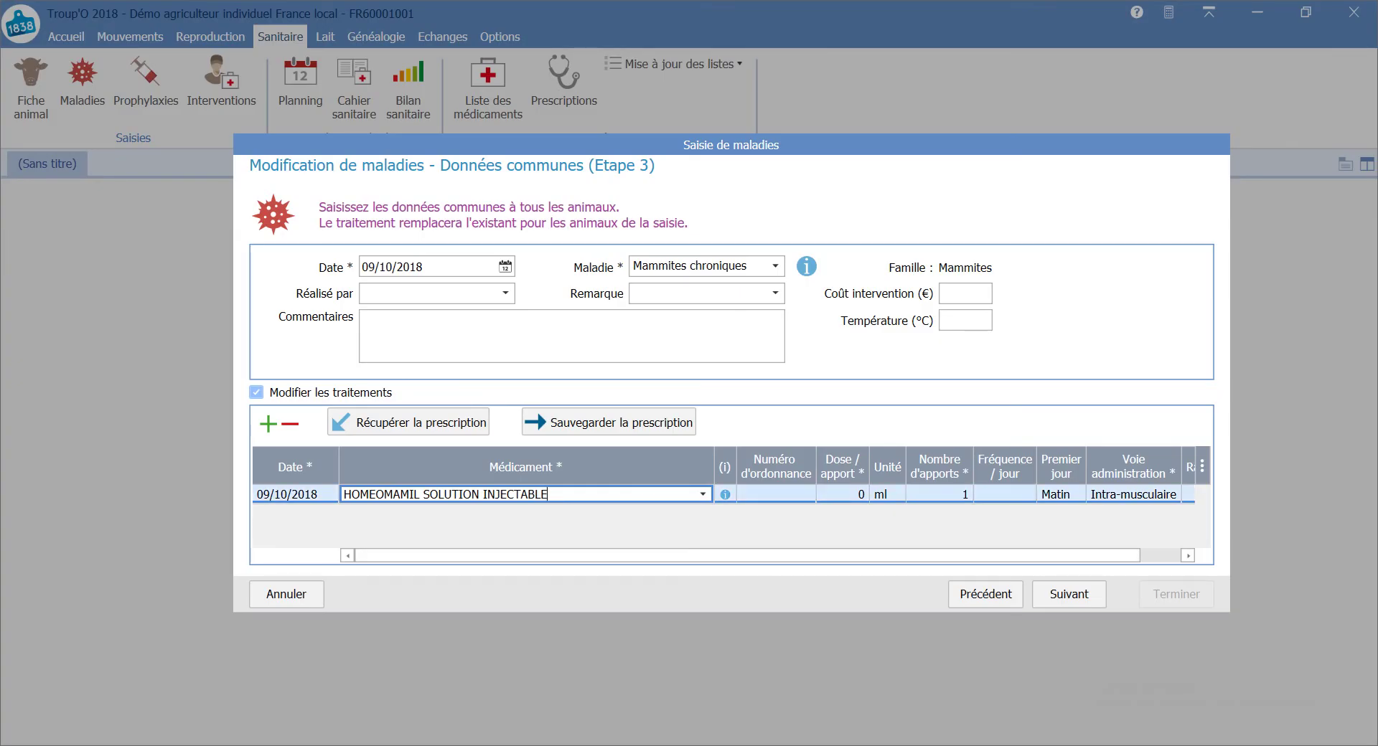
Set the treatment's dose to 10 ml and its frequency to 1 fois / jour, keeping 1 administration, and submit the changes.
left_click(842, 495)
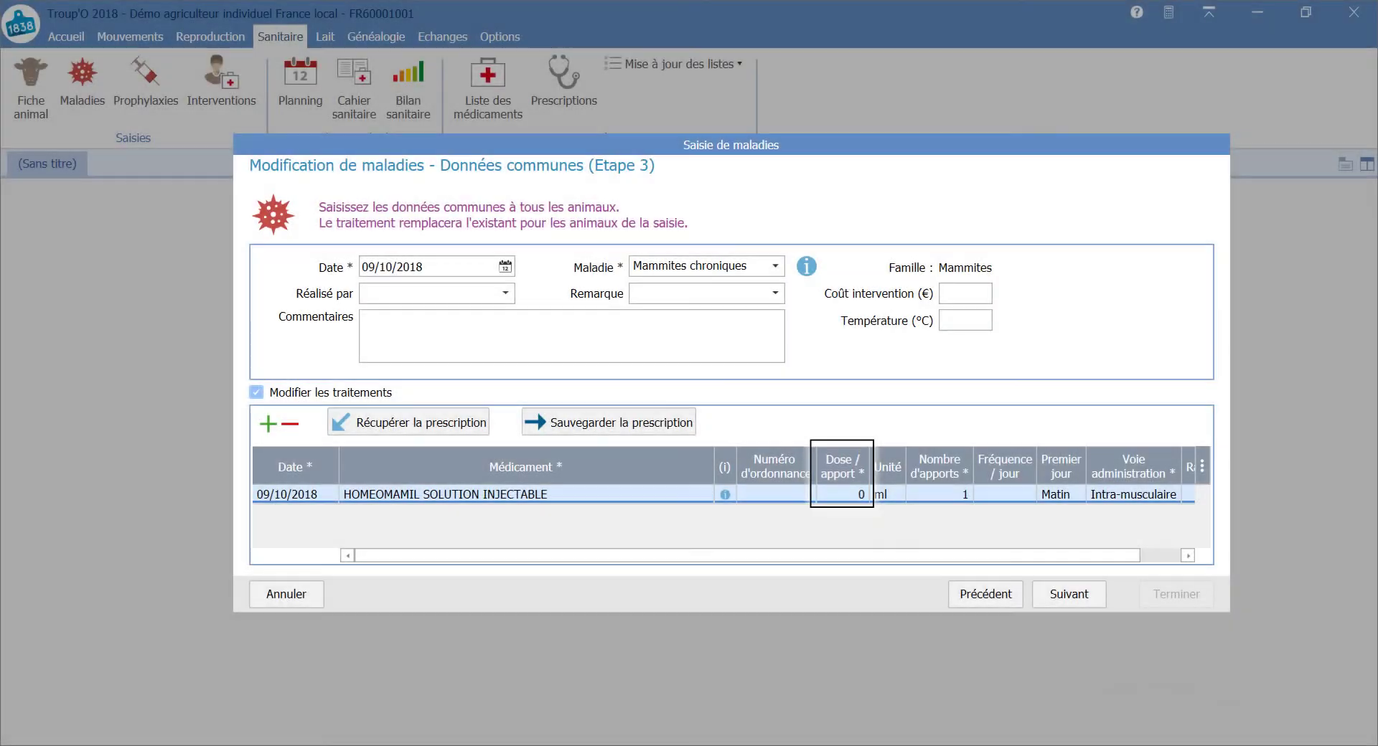
left_click(843, 495)
type("10")
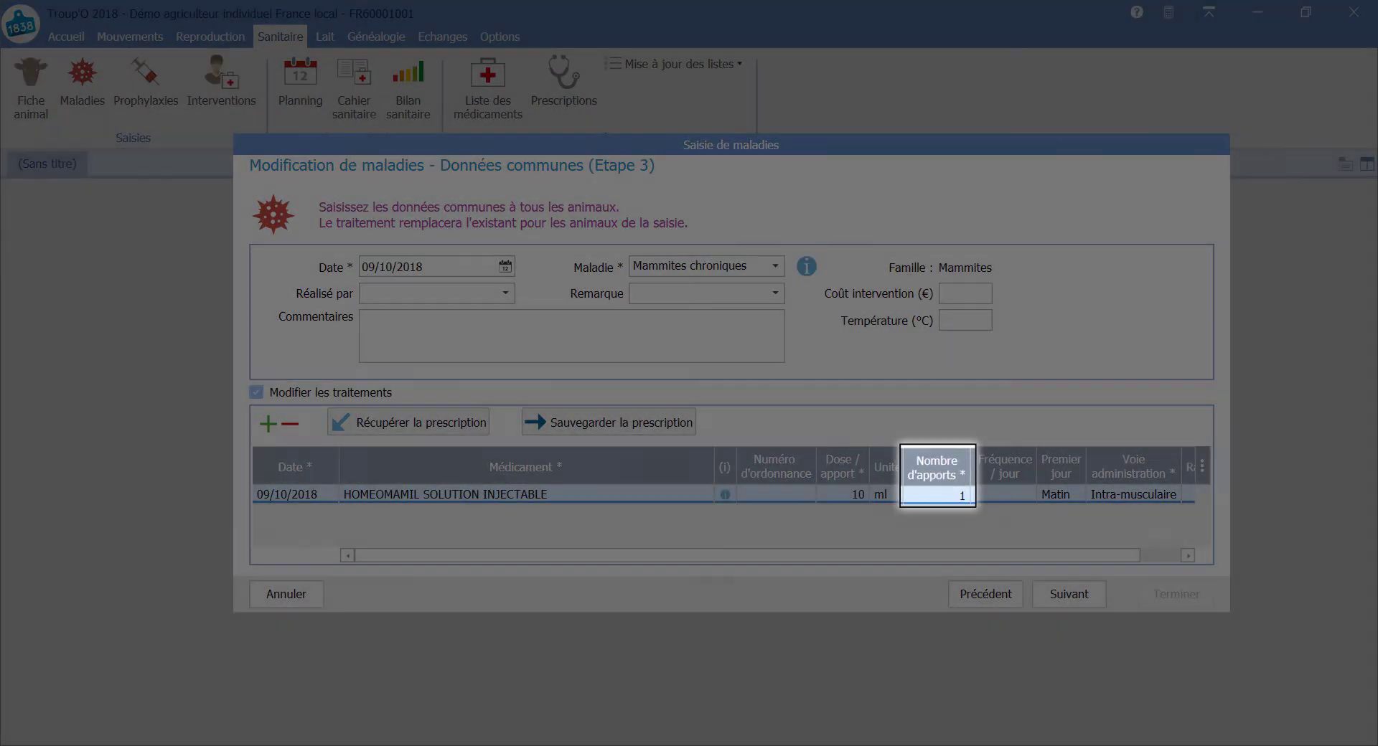
left_click(940, 495)
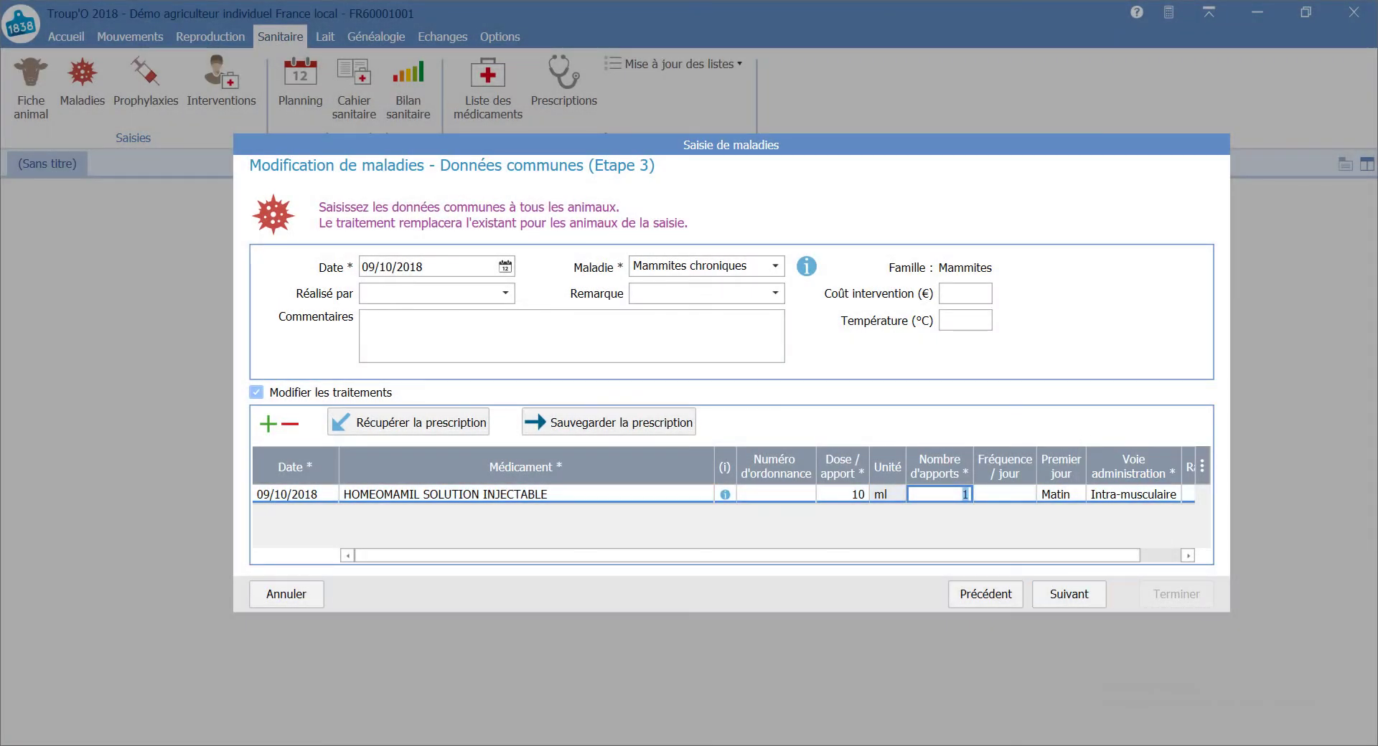
key("Tab")
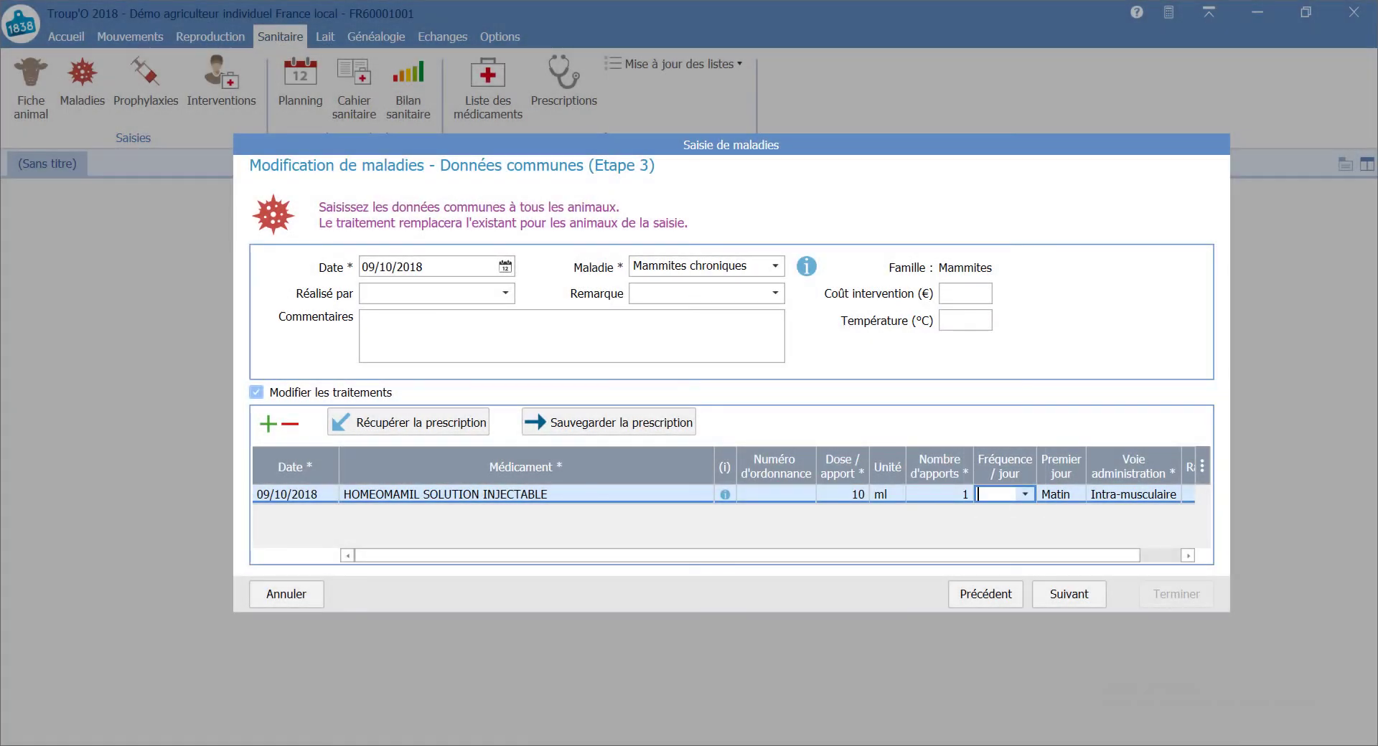
left_click(1025, 494)
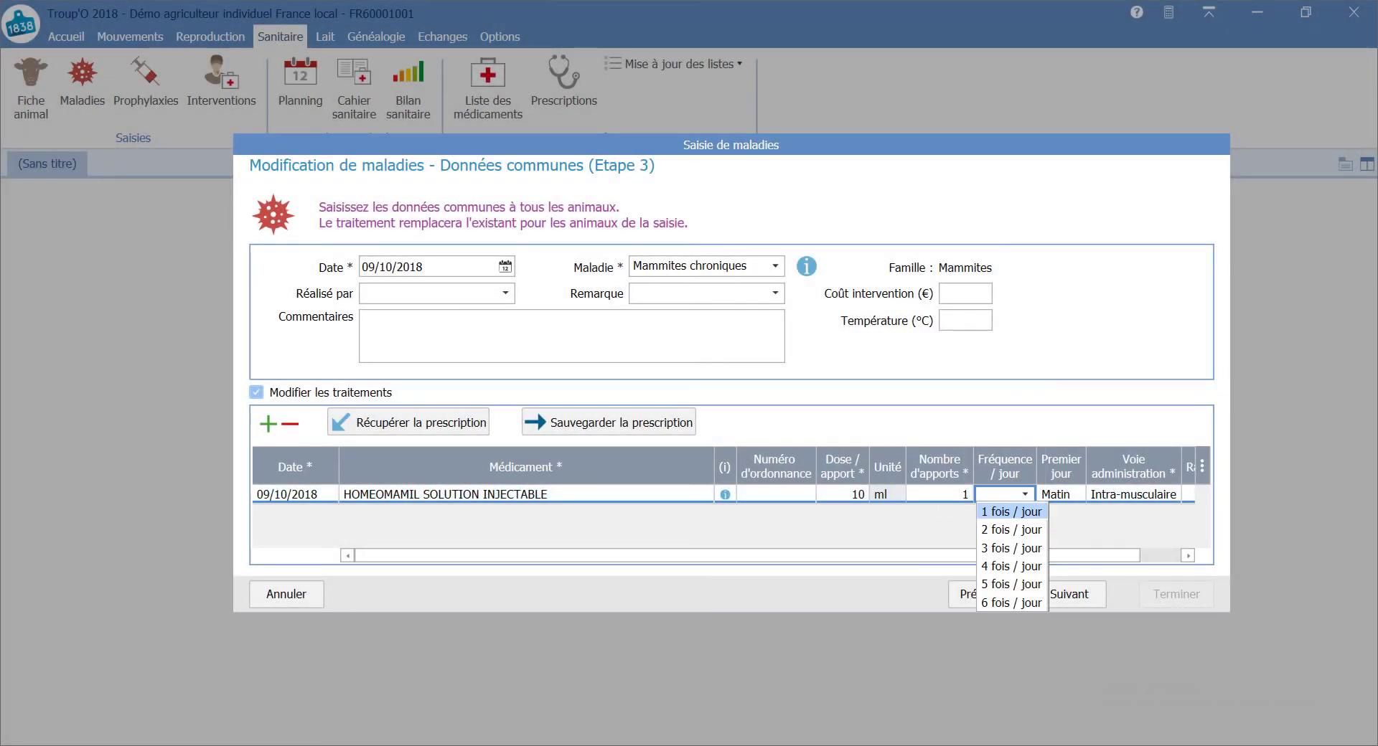
left_click(1011, 512)
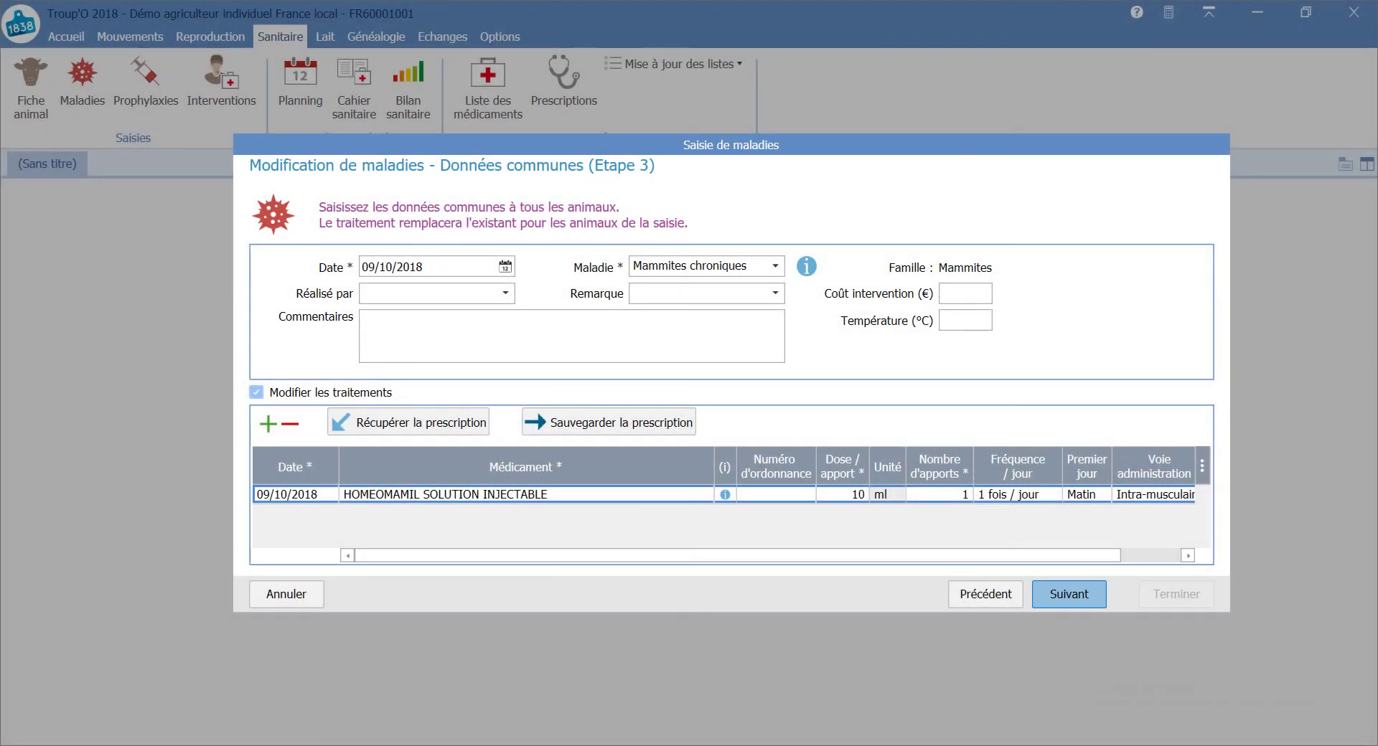
left_click(1066, 595)
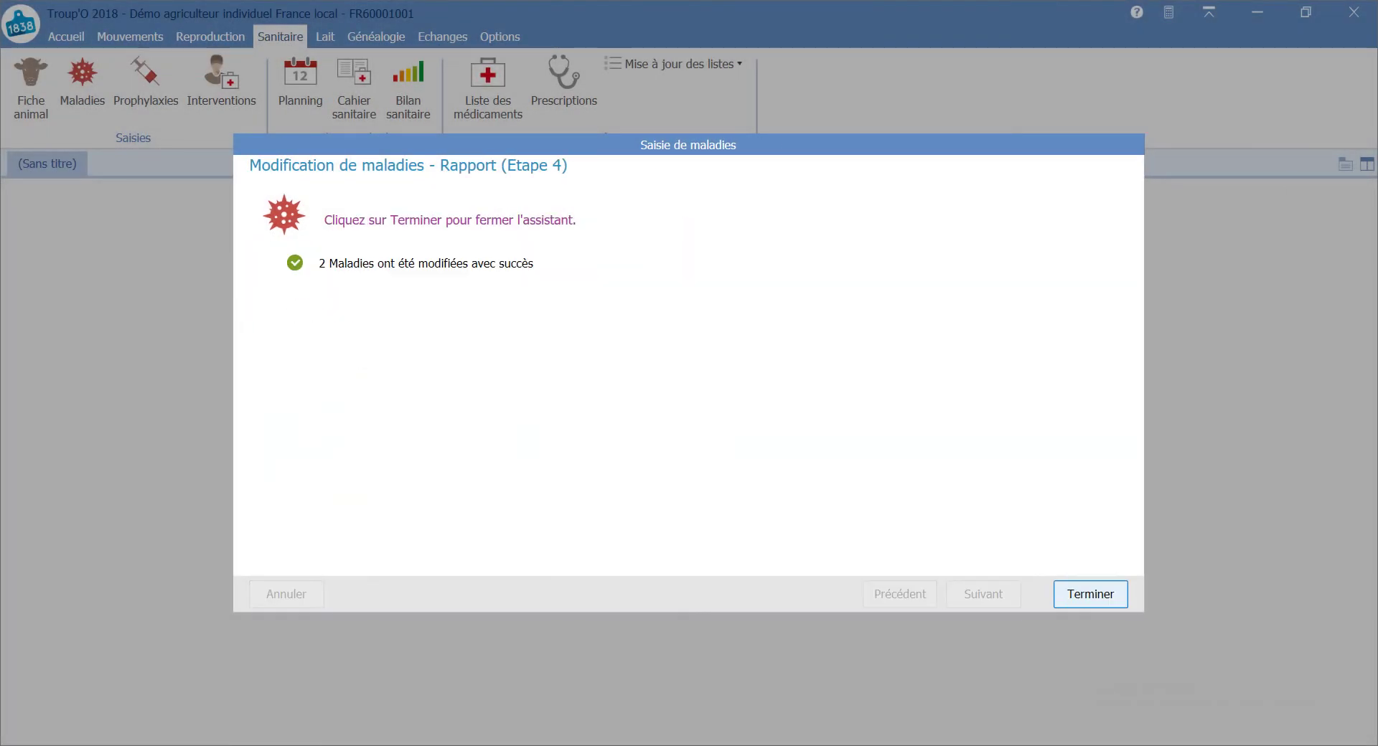